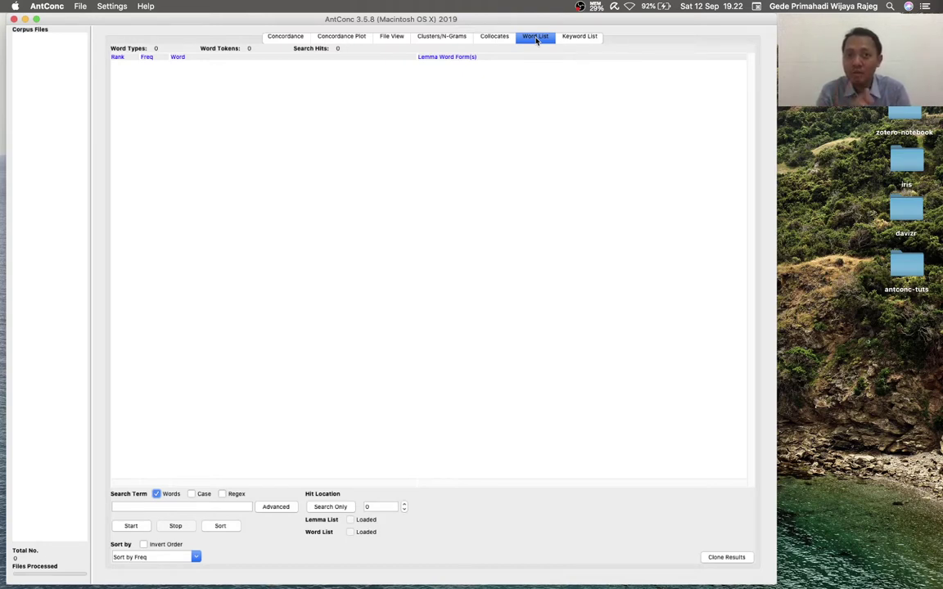
# - Load the tempo folder from antconc-tuts as the corpus and generate its word list sorted by frequency
pyautogui.click(78, 6)
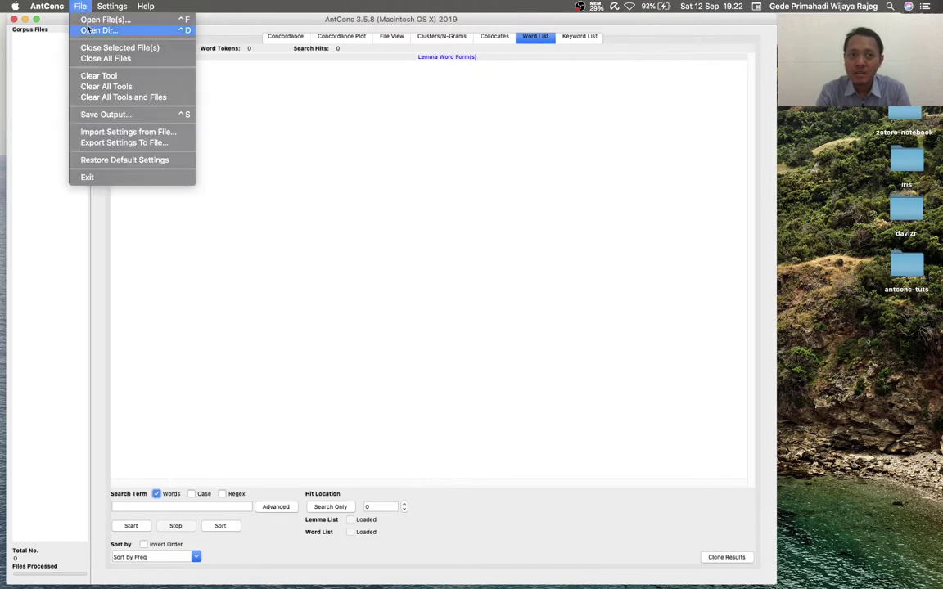
pyautogui.click(81, 30)
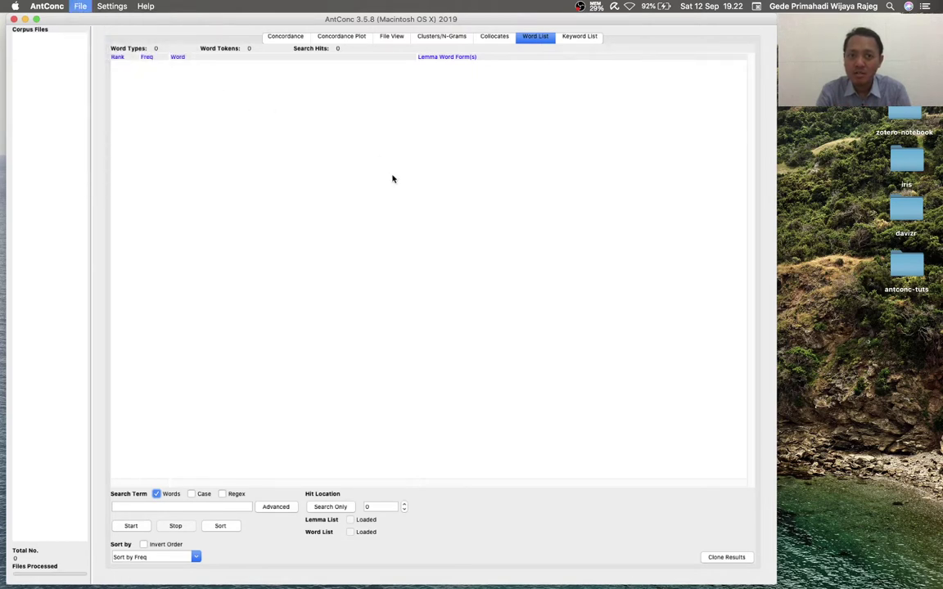
pyautogui.click(363, 212)
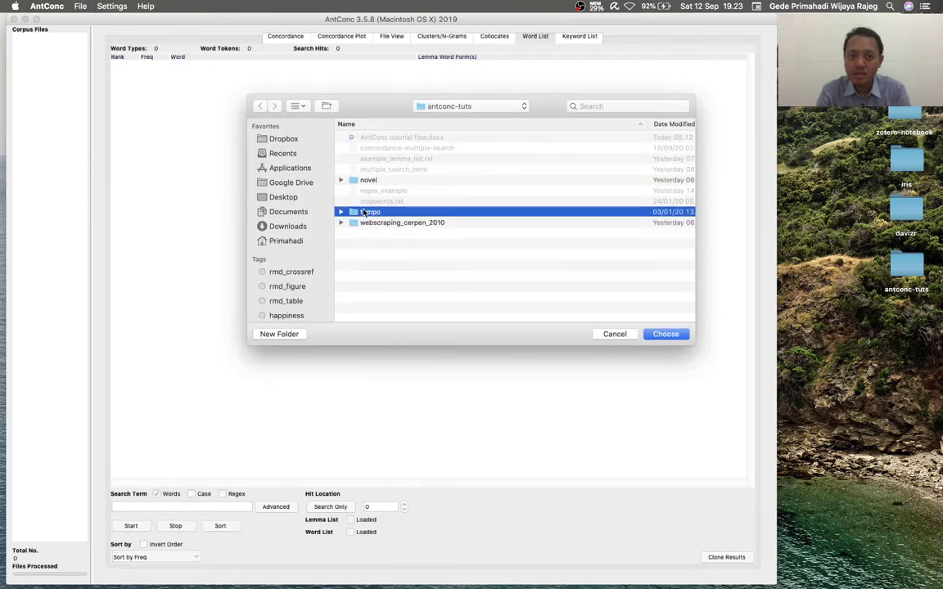
pyautogui.click(666, 333)
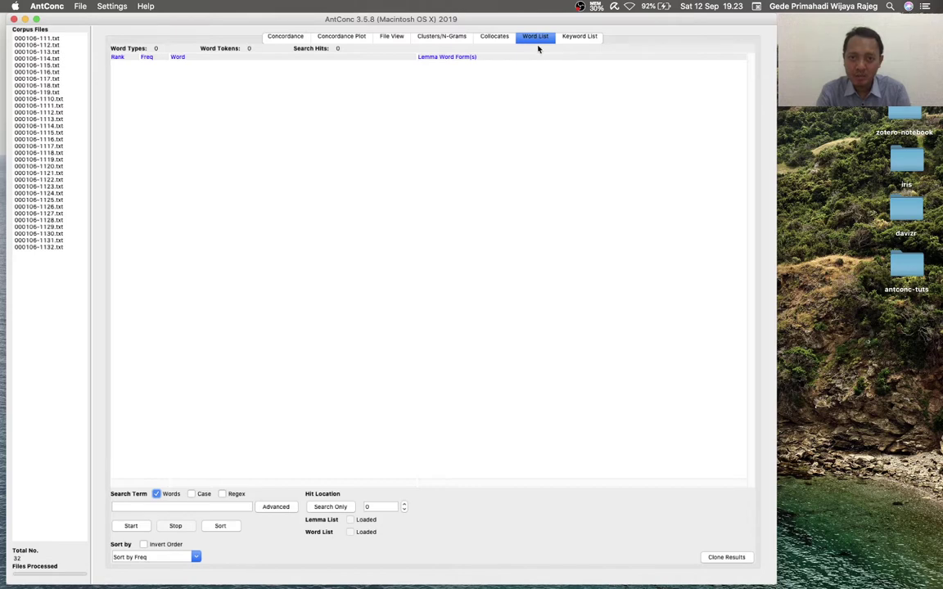
pyautogui.click(138, 527)
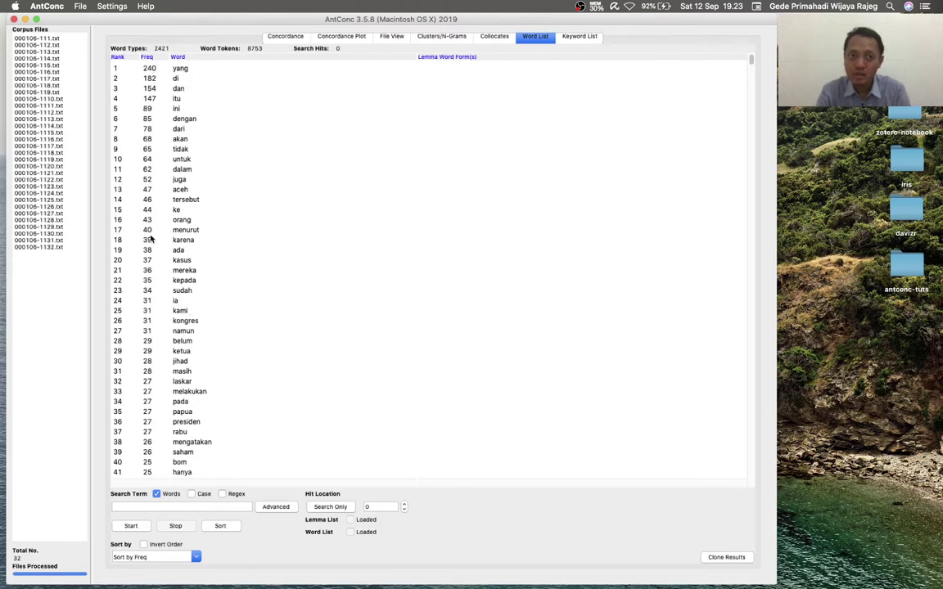
# - Examine the frequency-ranked word list from its most frequent words down to the last entries and back
pyautogui.scroll(-3, 149, 244)
pyautogui.scroll(3, 149, 246)
pyautogui.scroll(-2, 169, 308)
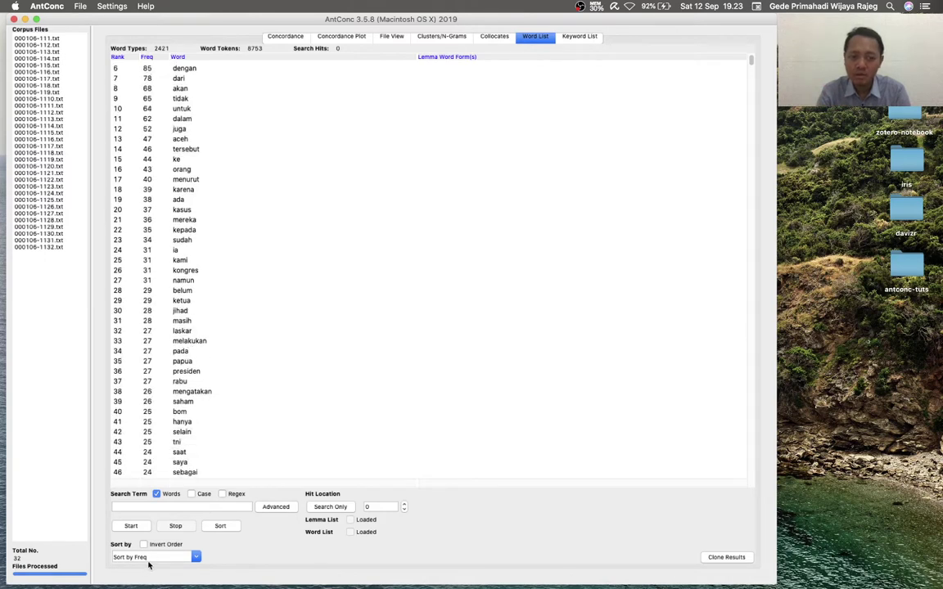
pyautogui.scroll(2, 191, 424)
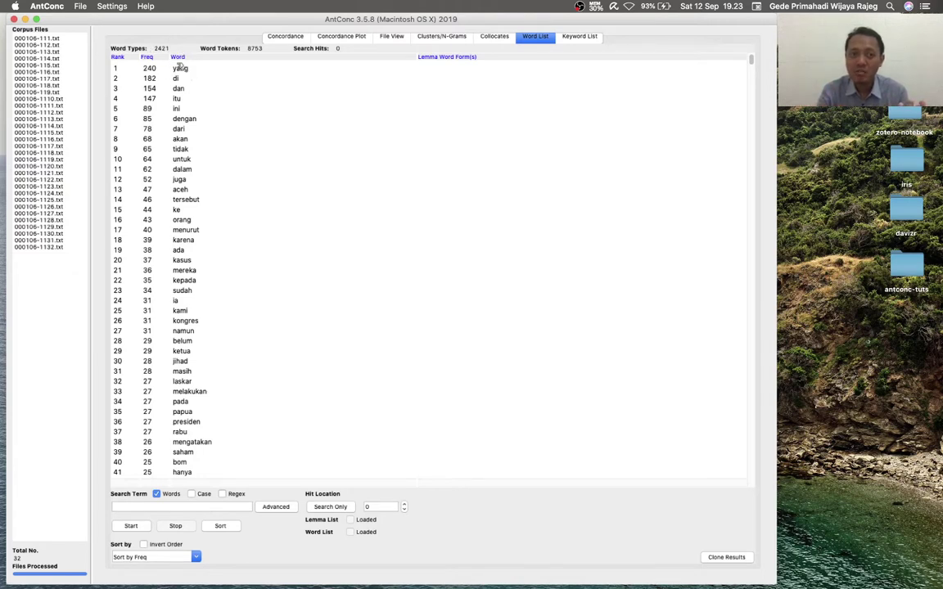
pyautogui.scroll(-3, 182, 140)
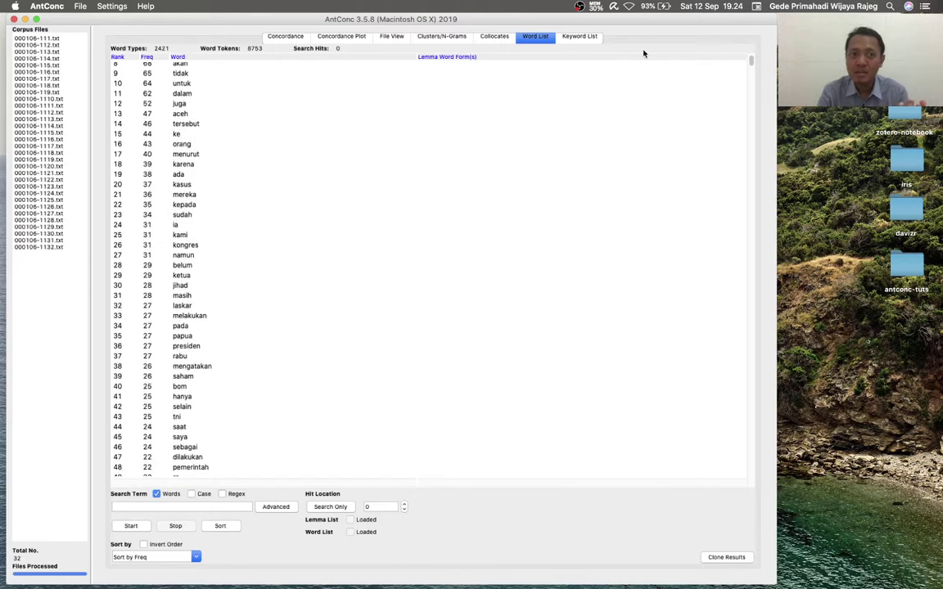
pyautogui.moveTo(750, 61); pyautogui.dragTo(756, 491)
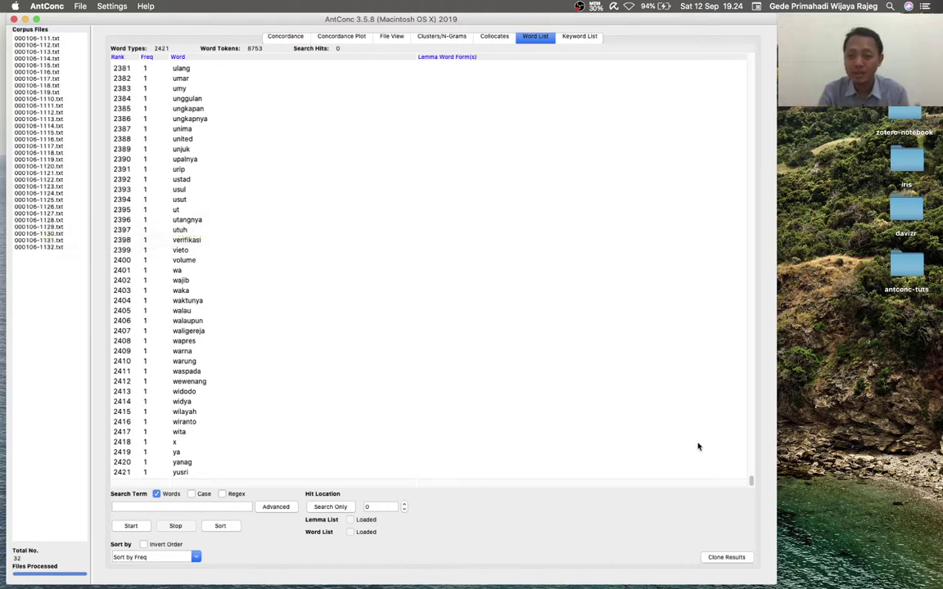
pyautogui.moveTo(752, 484); pyautogui.dragTo(758, 53)
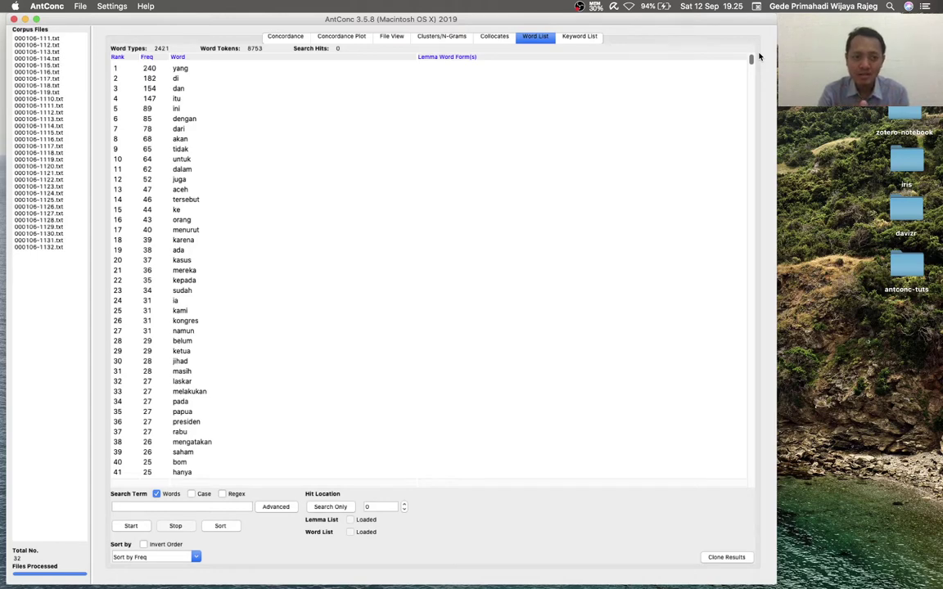
pyautogui.scroll(-6, 203, 238)
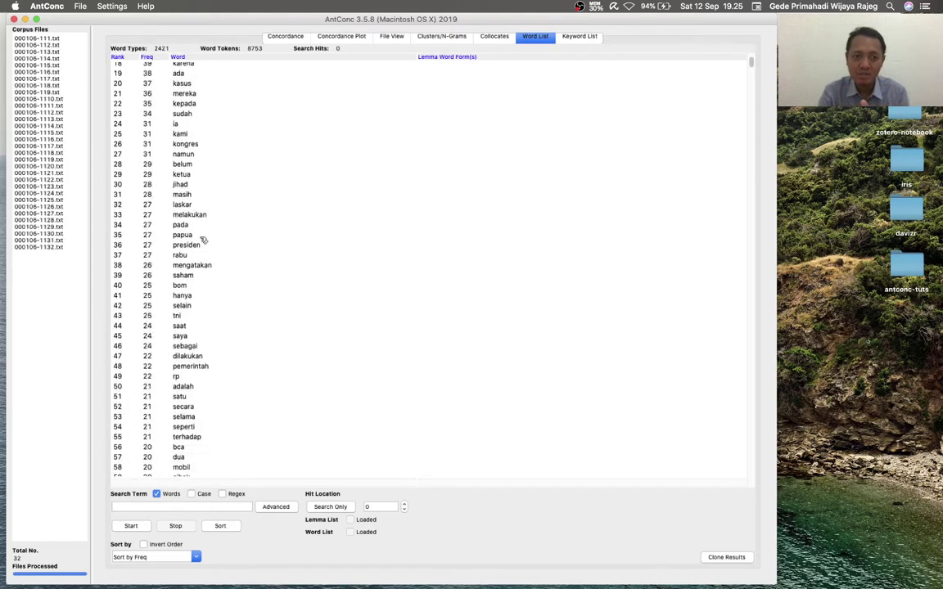
pyautogui.scroll(6, 203, 239)
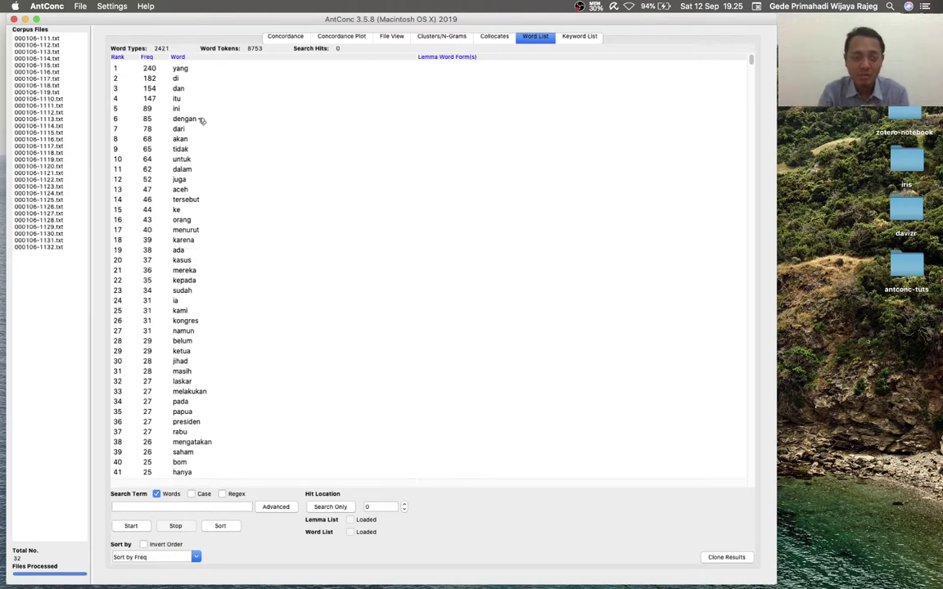
# - View the concordance lines for the word "kongres" from the word list and return to the list
pyautogui.scroll(-2, 185, 235)
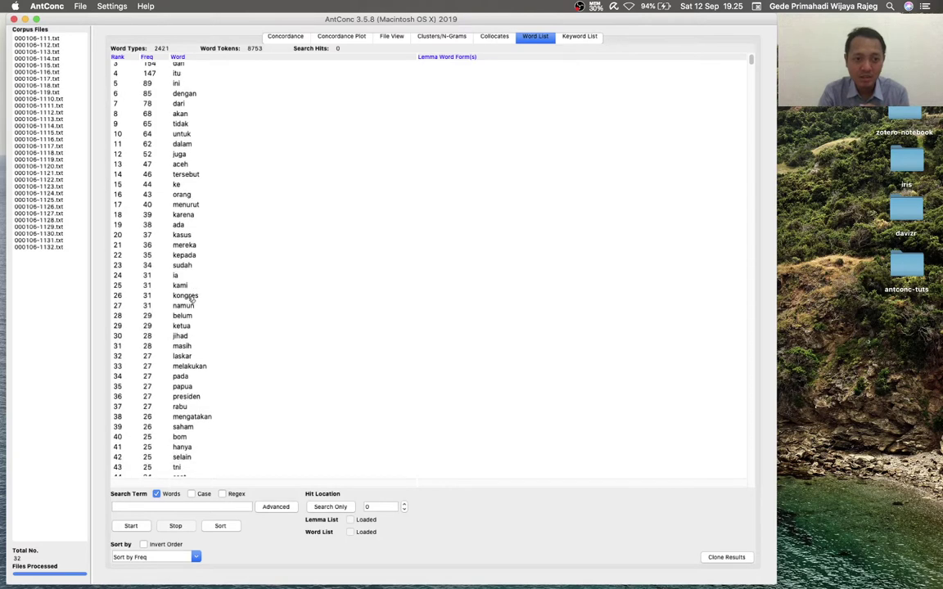
pyautogui.click(188, 296)
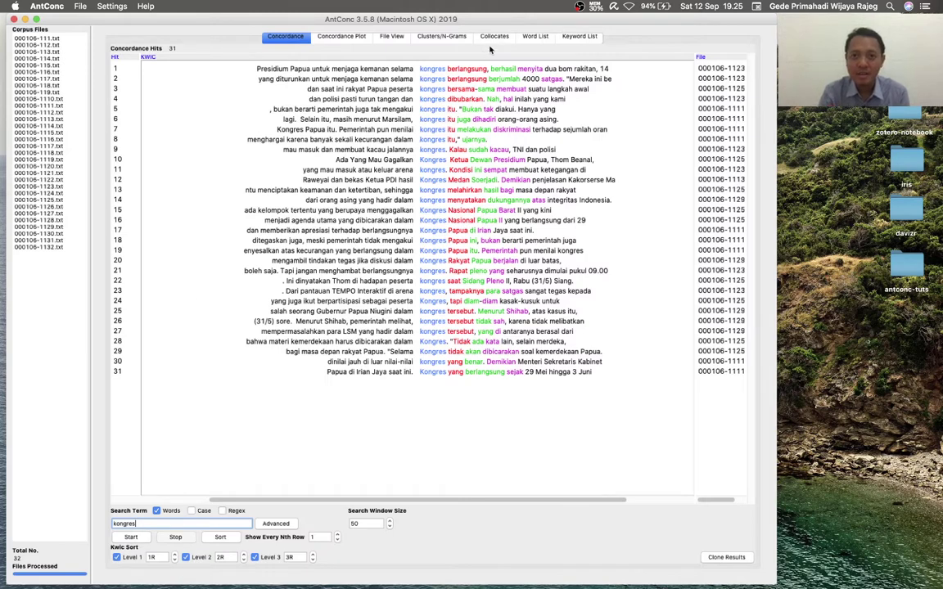
pyautogui.click(534, 37)
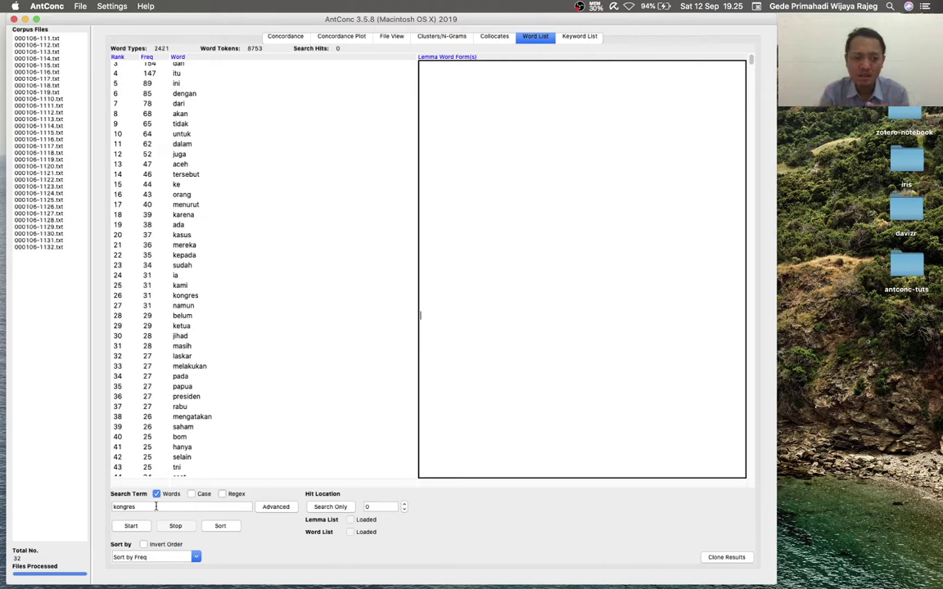
# - Search the existing word list for "memiliki" without regenerating the list
pyautogui.moveTo(152, 505); pyautogui.dragTo(96, 502)
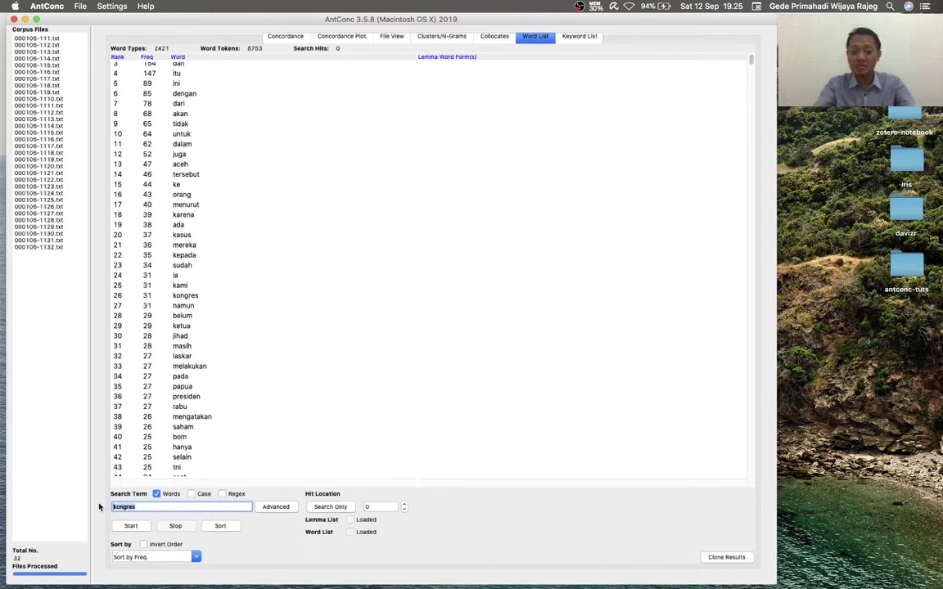
pyautogui.write('memiliki')
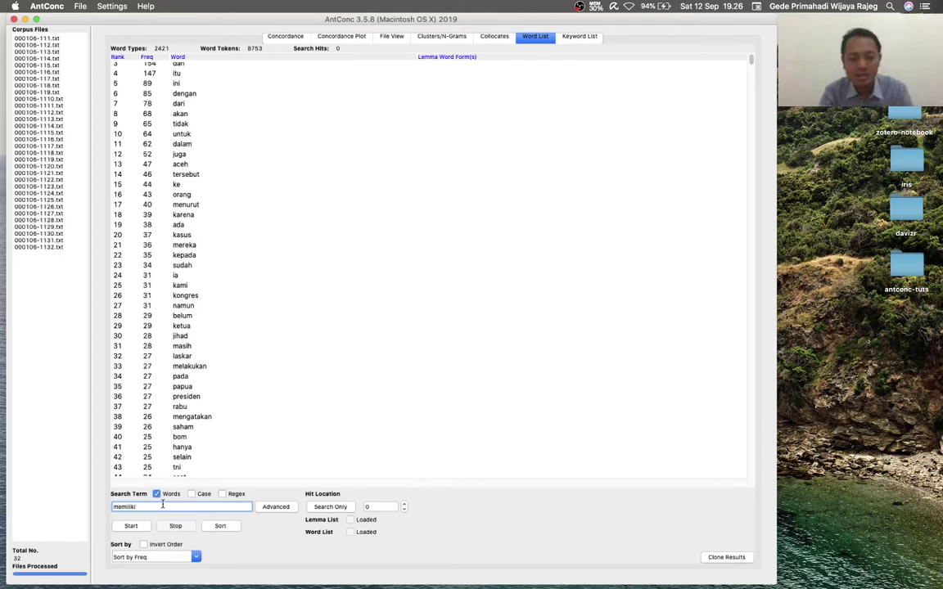
pyautogui.click(331, 507)
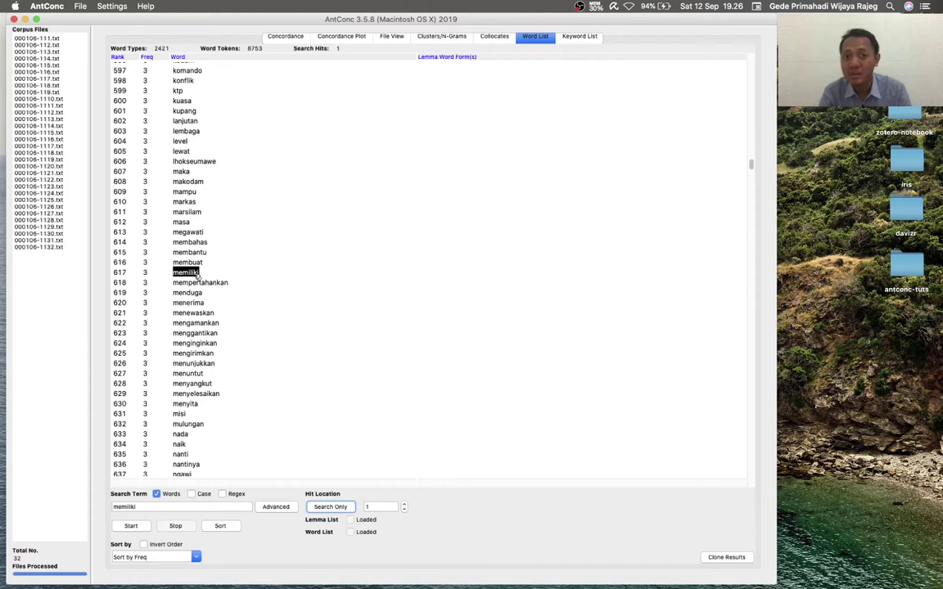
# - Search the word list for words matching the wildcard pattern "me*kan"
pyautogui.click(148, 507)
pyautogui.moveTo(148, 507); pyautogui.dragTo(79, 510)
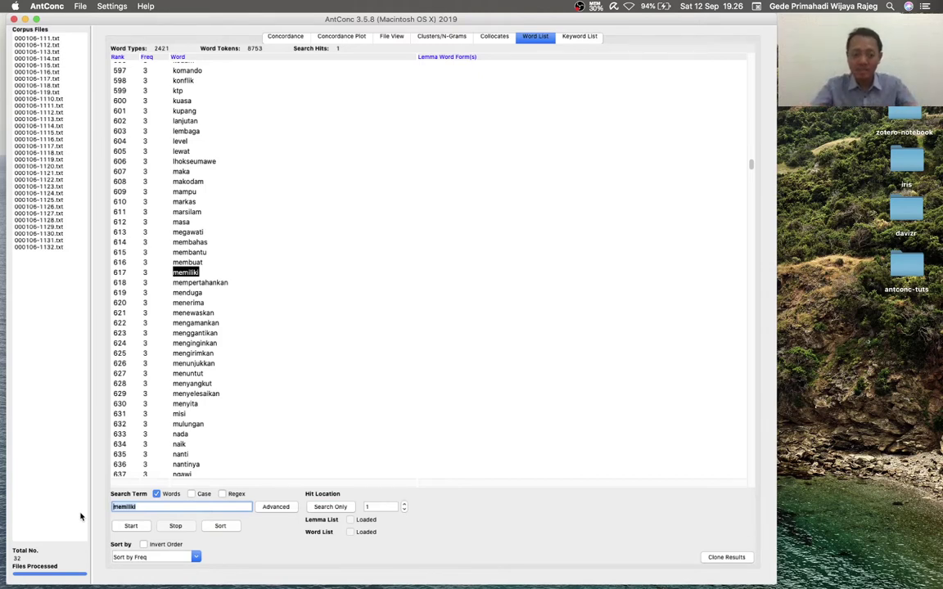
pyautogui.write('me*kan')
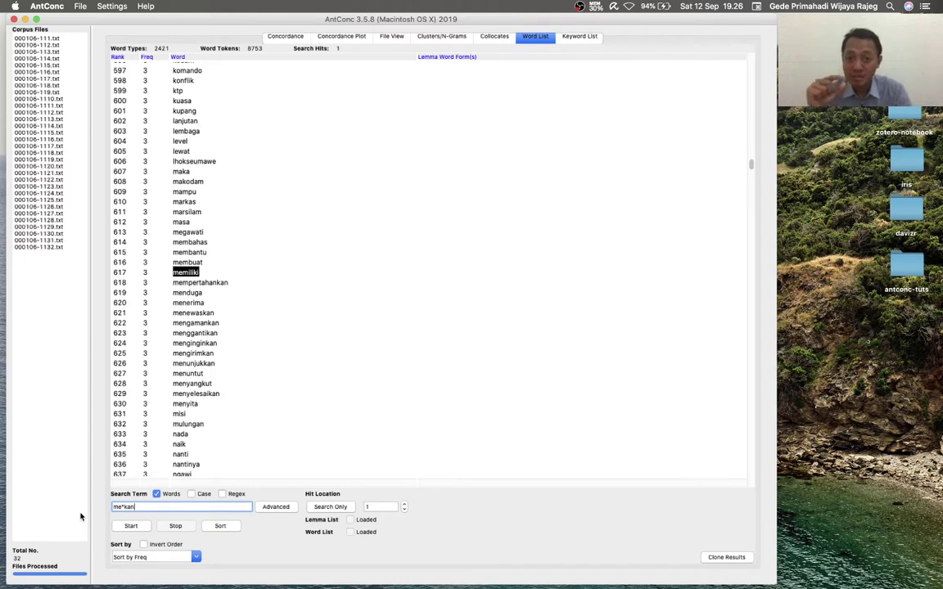
pyautogui.click(330, 507)
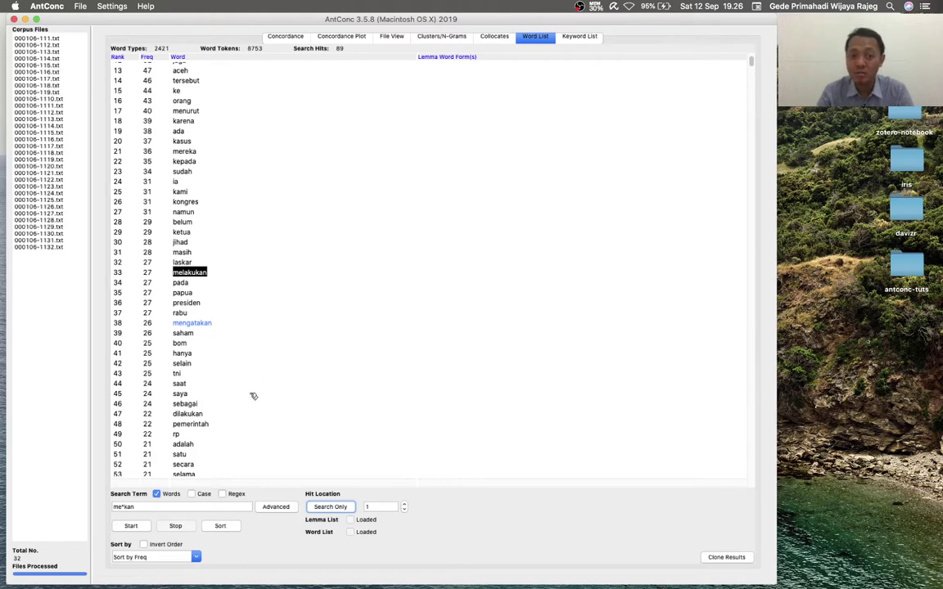
pyautogui.scroll(-2, 267, 398)
pyautogui.scroll(6, 267, 397)
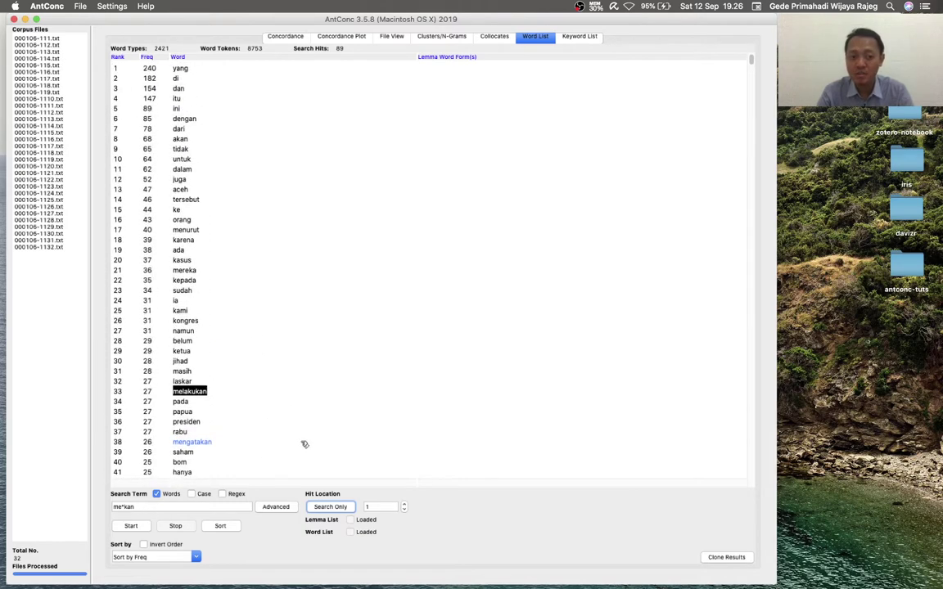
# - Go through the "me*kan" matches one by one up to hit location 19
pyautogui.click(404, 505)
pyautogui.click(404, 505)
pyautogui.click(404, 505)
pyautogui.click(404, 504)
pyautogui.click(404, 505)
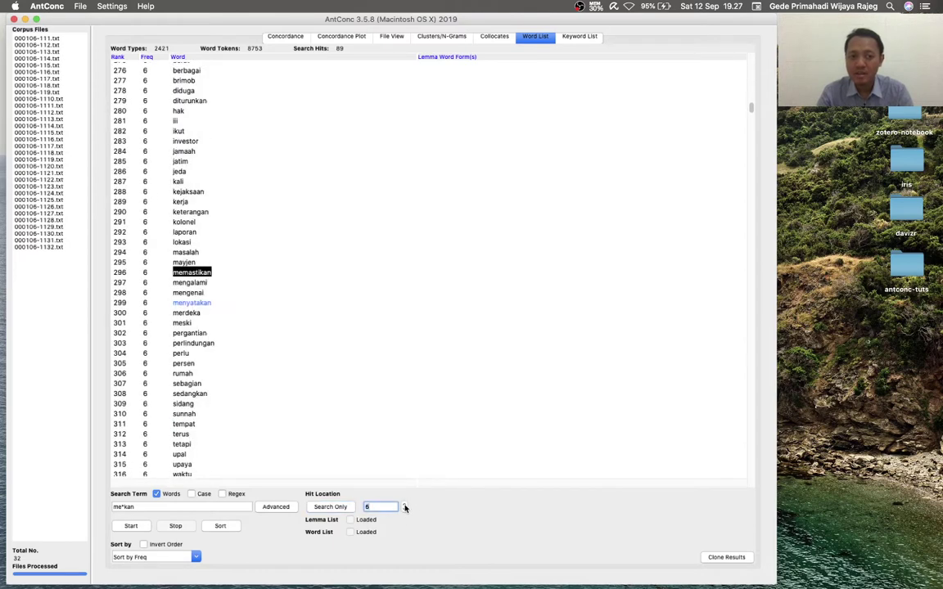
pyautogui.click(404, 505)
pyautogui.click(404, 504)
pyautogui.click(404, 505)
pyautogui.click(404, 505)
pyautogui.click(404, 505)
pyautogui.click(404, 505)
pyautogui.click(404, 505)
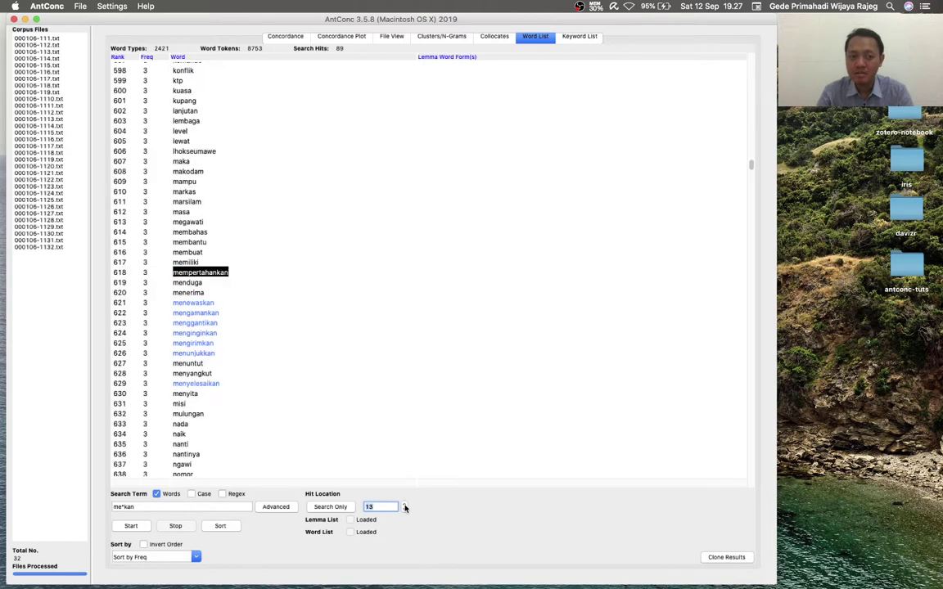
pyautogui.click(404, 505)
pyautogui.click(404, 504)
pyautogui.click(404, 505)
pyautogui.click(404, 504)
pyautogui.click(404, 504)
pyautogui.click(404, 505)
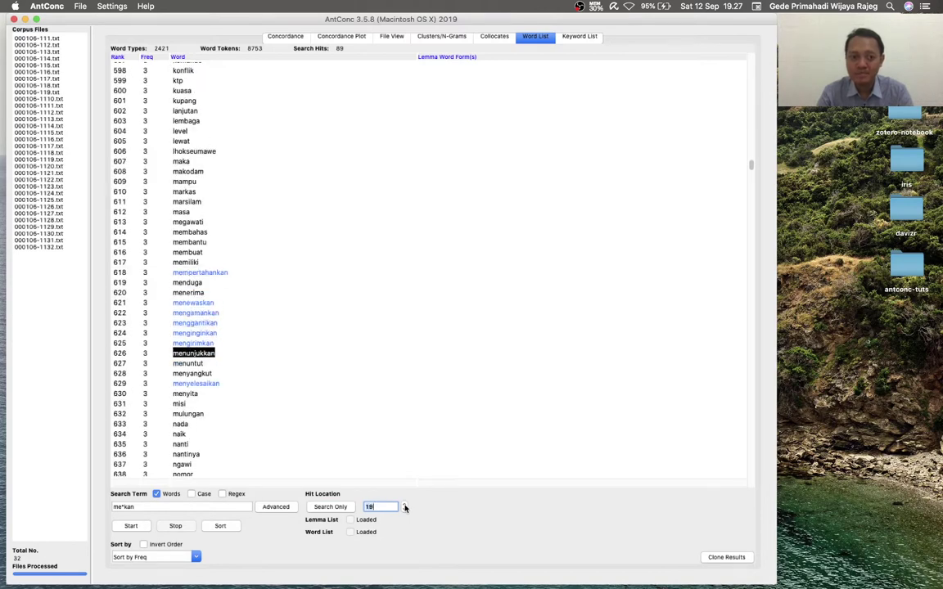
# - Place the cursor in the word list results, switch to LibreOffice and create a new Calc spreadsheet
pyautogui.click(155, 237)
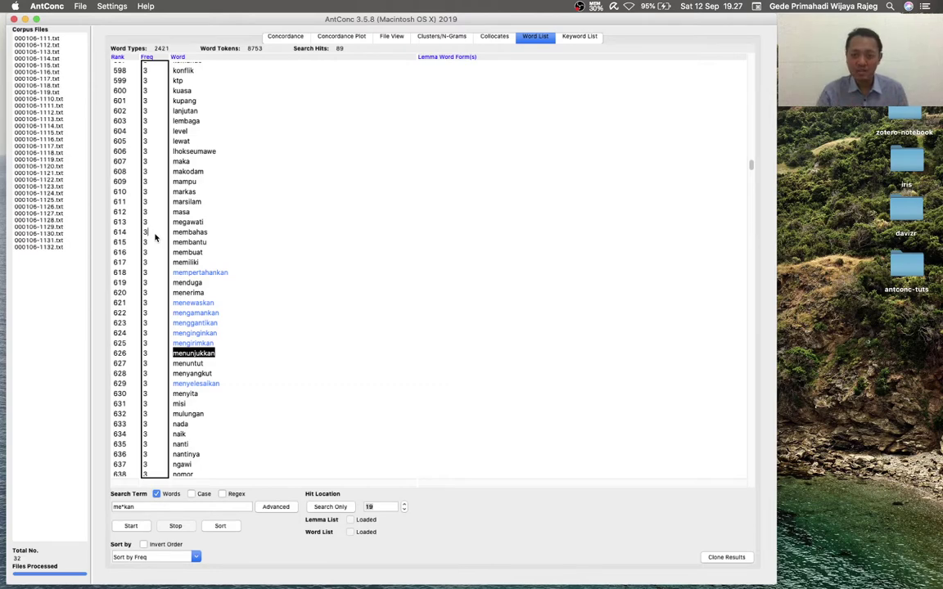
pyautogui.moveTo(336, 577)
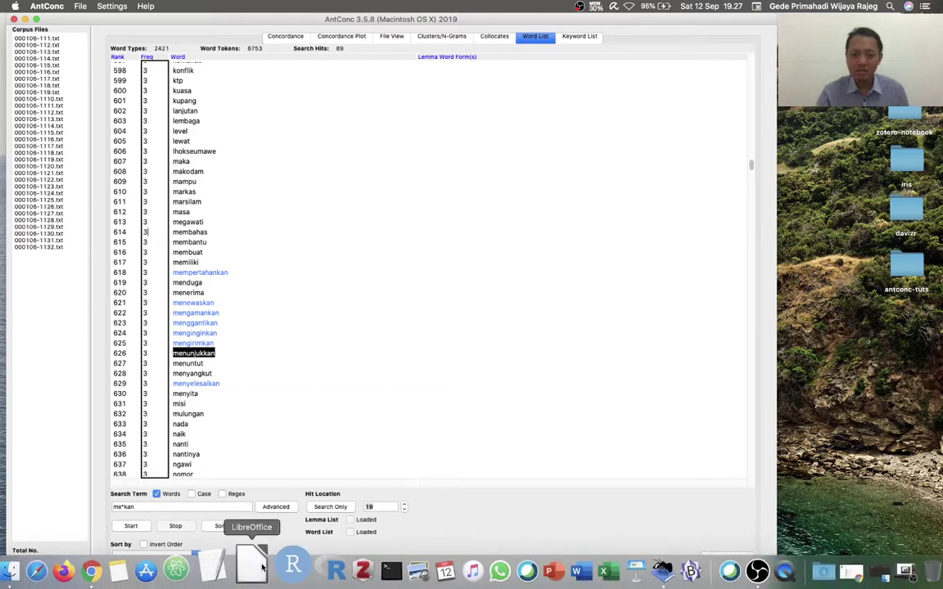
pyautogui.click(262, 566)
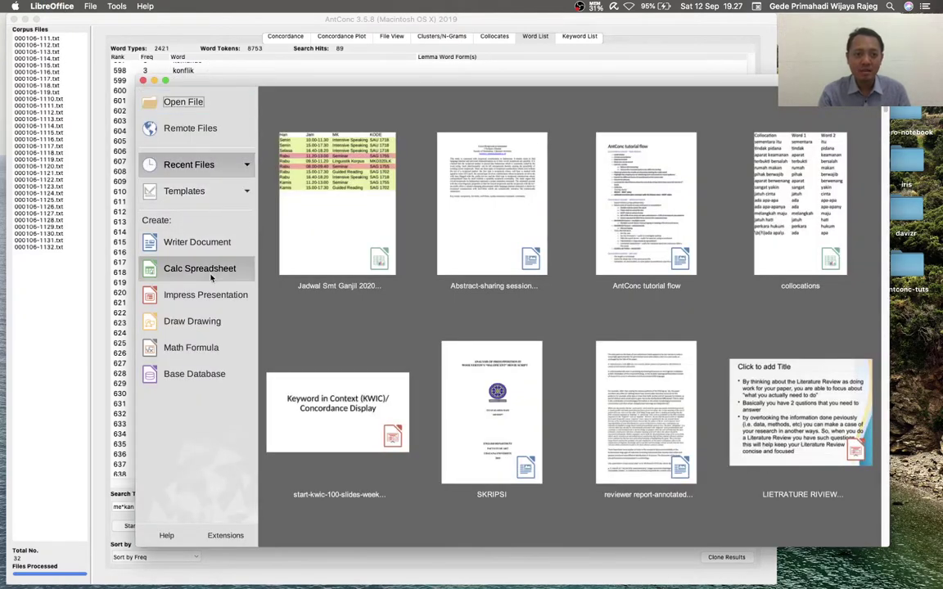
pyautogui.click(212, 278)
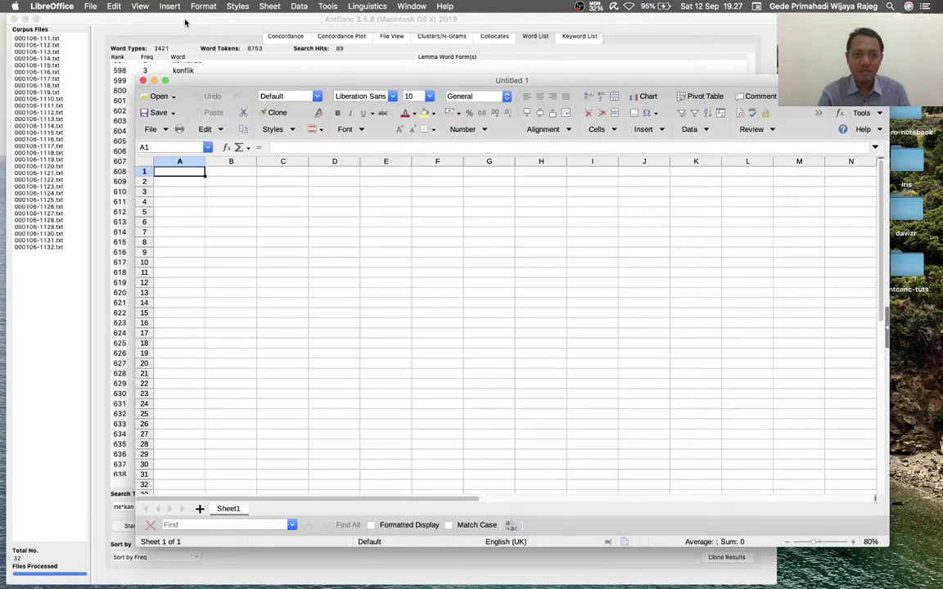
# - Copy the whole AntConc word list and paste it into the LibreOffice sheet at cell A1 as tab-separated text
pyautogui.click(185, 23)
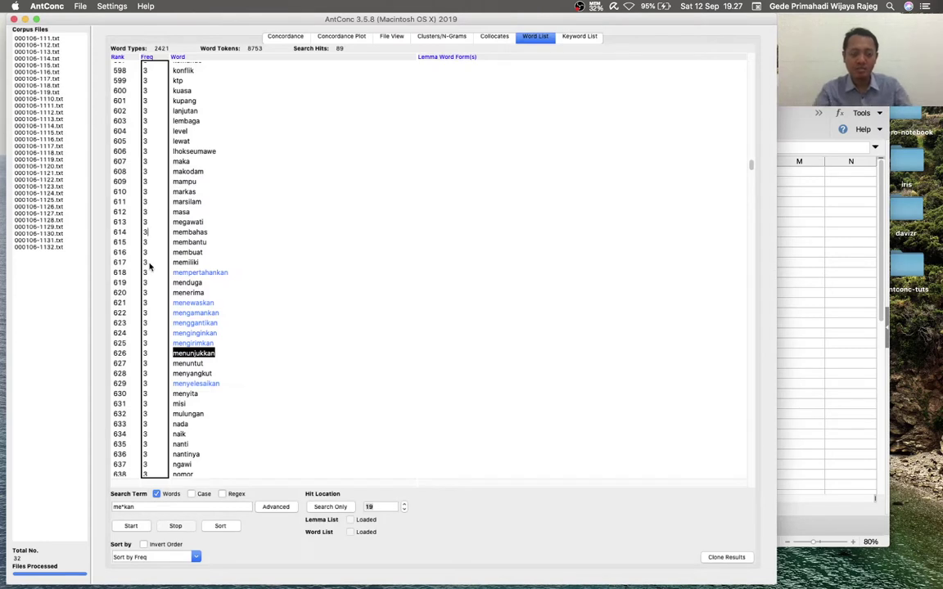
pyautogui.press('super+a')
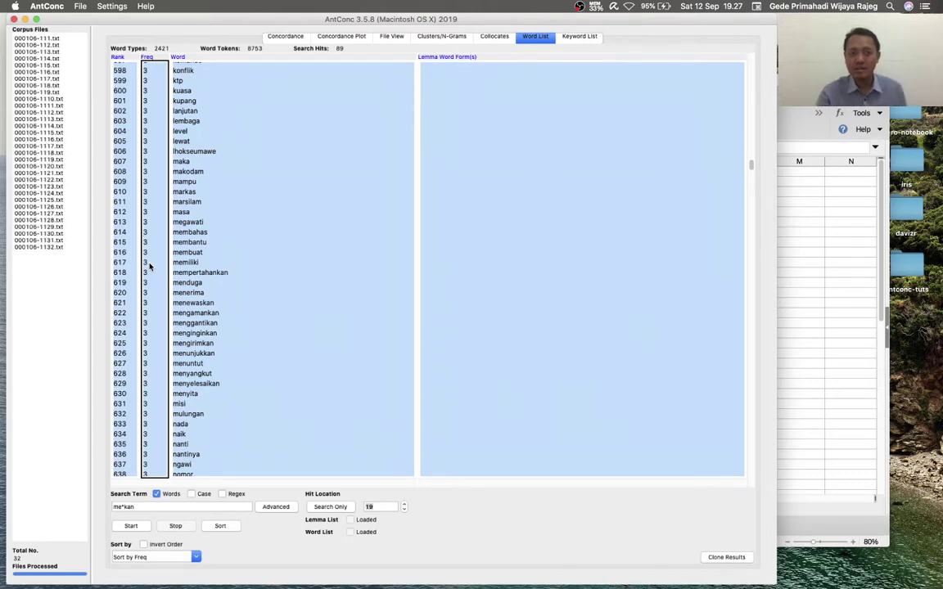
pyautogui.click(814, 201)
pyautogui.click(197, 177)
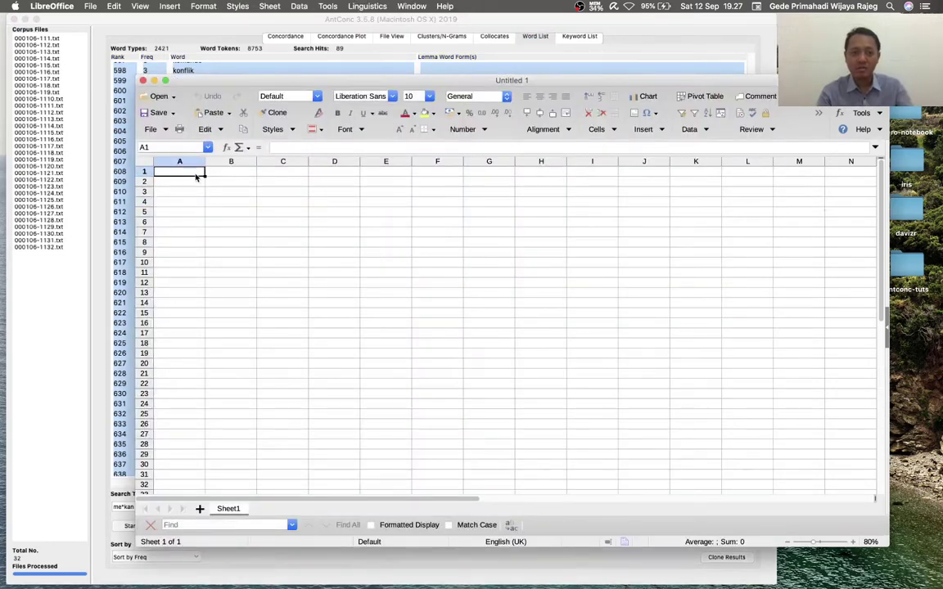
pyautogui.press('super+v')
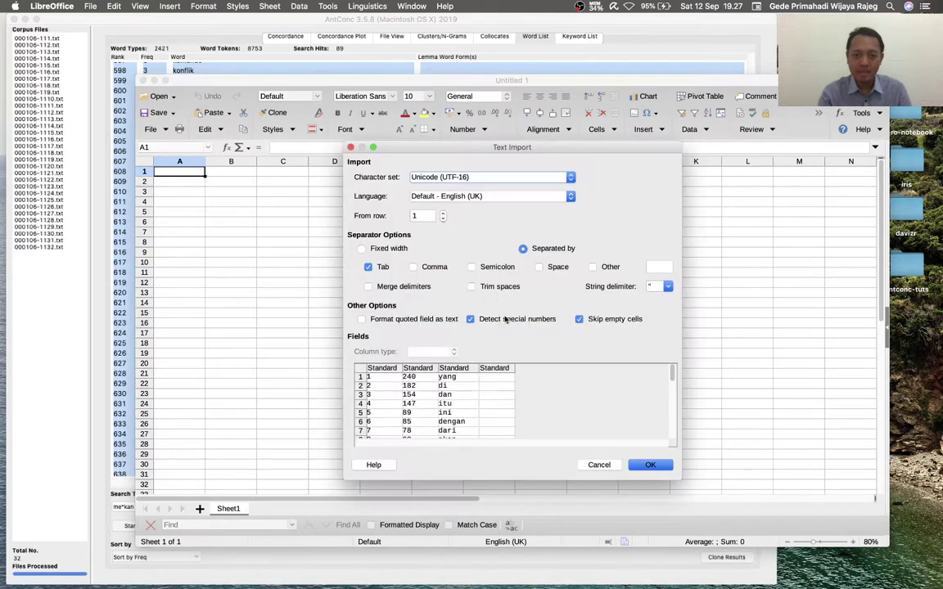
pyautogui.click(651, 463)
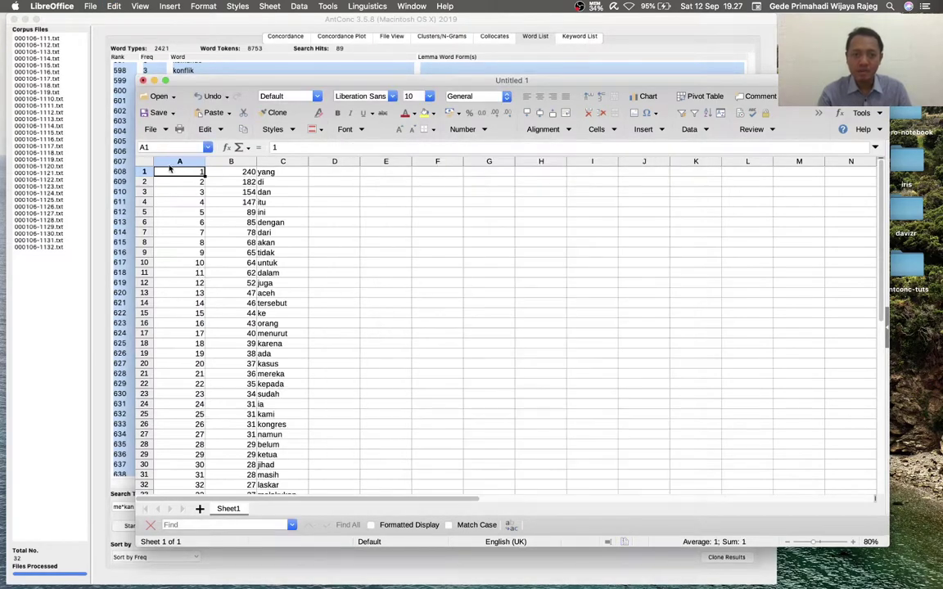
# - Insert a blank row above row 1 and enter the column headers RANK, FREQ and WORD in cells A1 to C1
pyautogui.rightClick(145, 173)
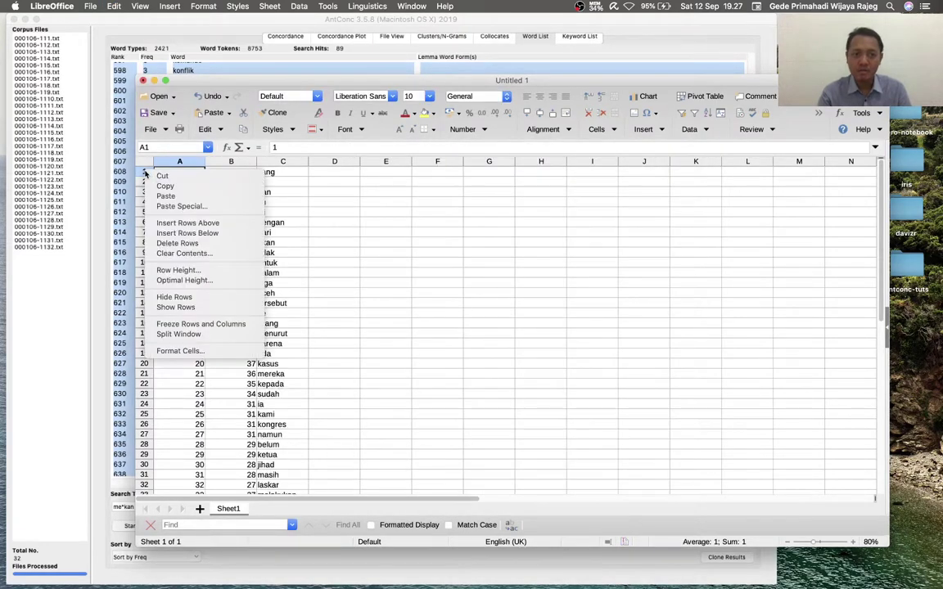
pyautogui.click(185, 221)
pyautogui.click(174, 174)
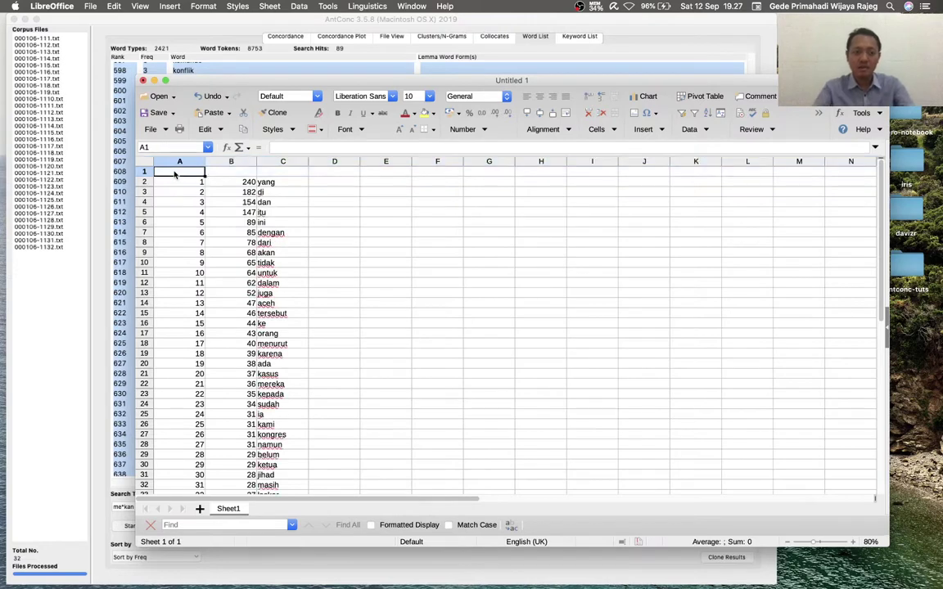
pyautogui.write('RANK')
pyautogui.press('Tab')
pyautogui.write('FREW')
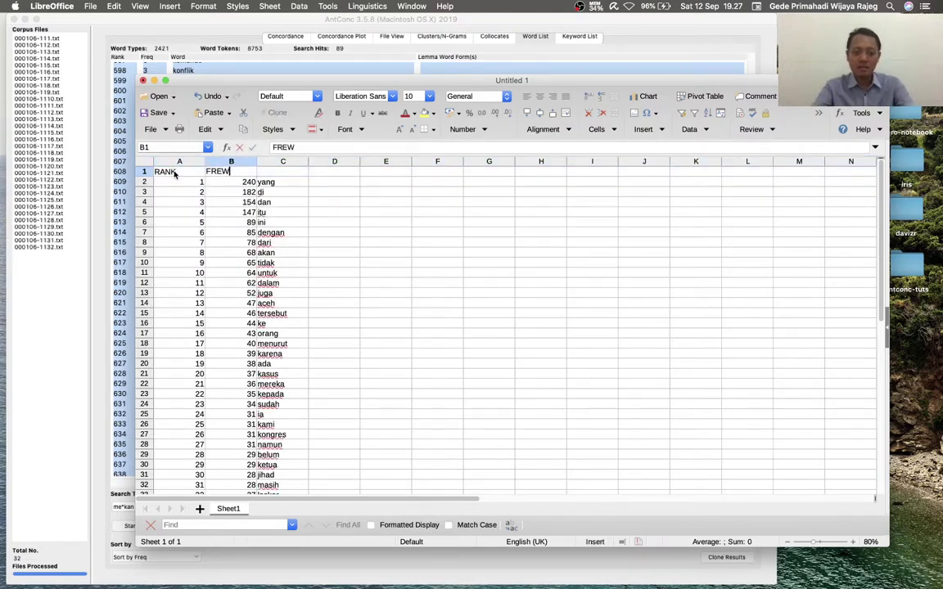
pyautogui.press('BackSpace')
pyautogui.write('Q')
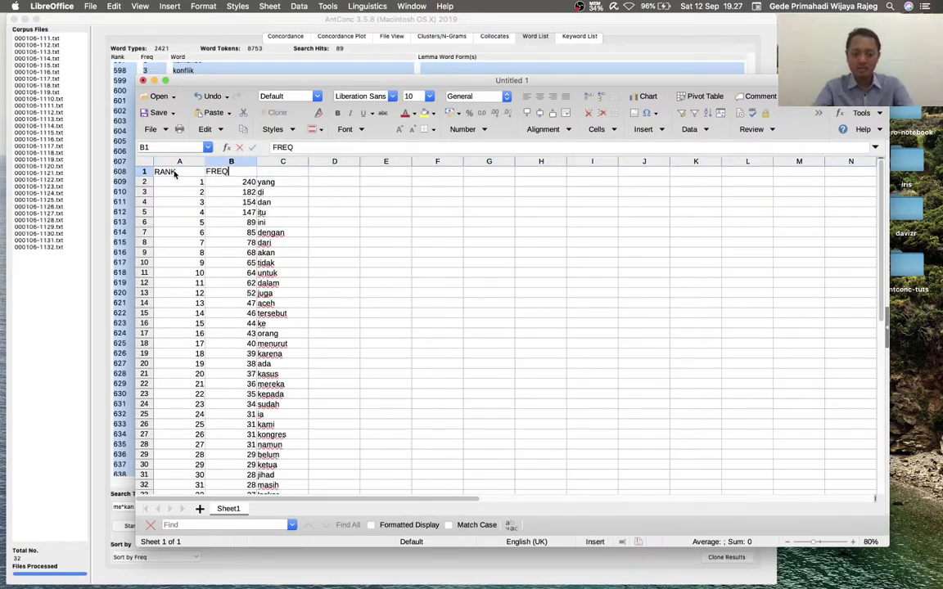
pyautogui.press('Tab')
pyautogui.write('WORD')
pyautogui.press('Return')
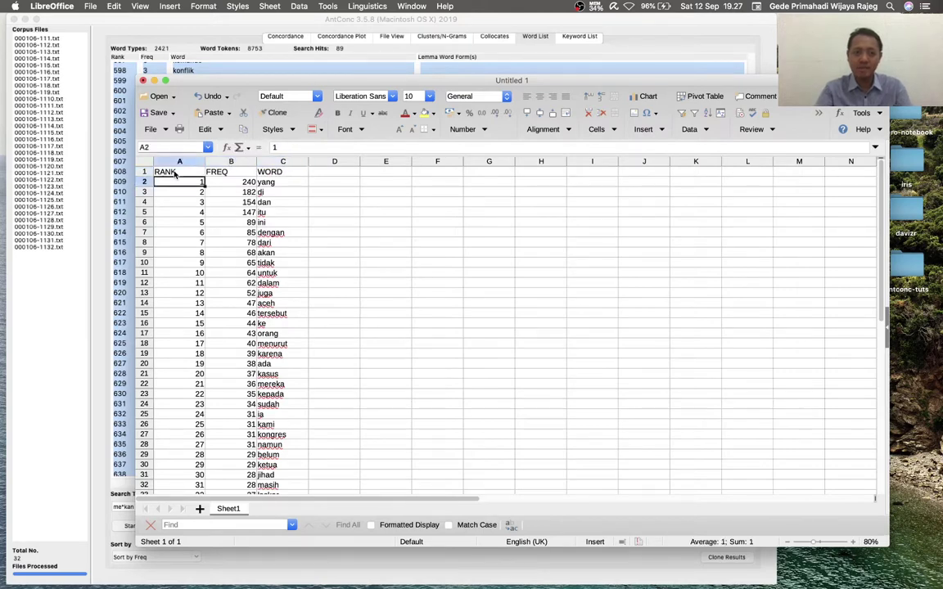
# - Switch to AntConc, view the Word List tool preferences, close them without changes and bring the LibreOffice spreadsheet back to the front
pyautogui.click(157, 18)
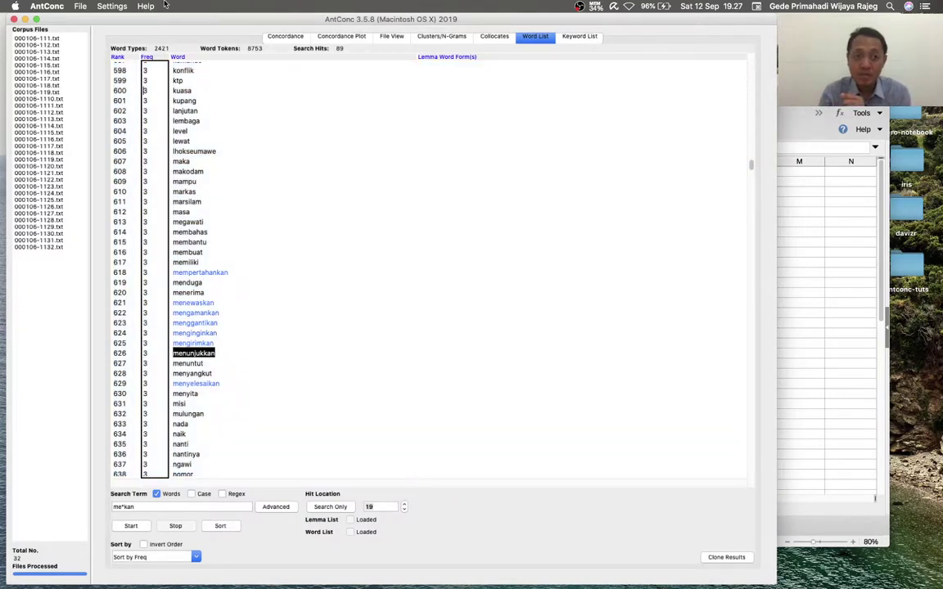
pyautogui.click(106, 7)
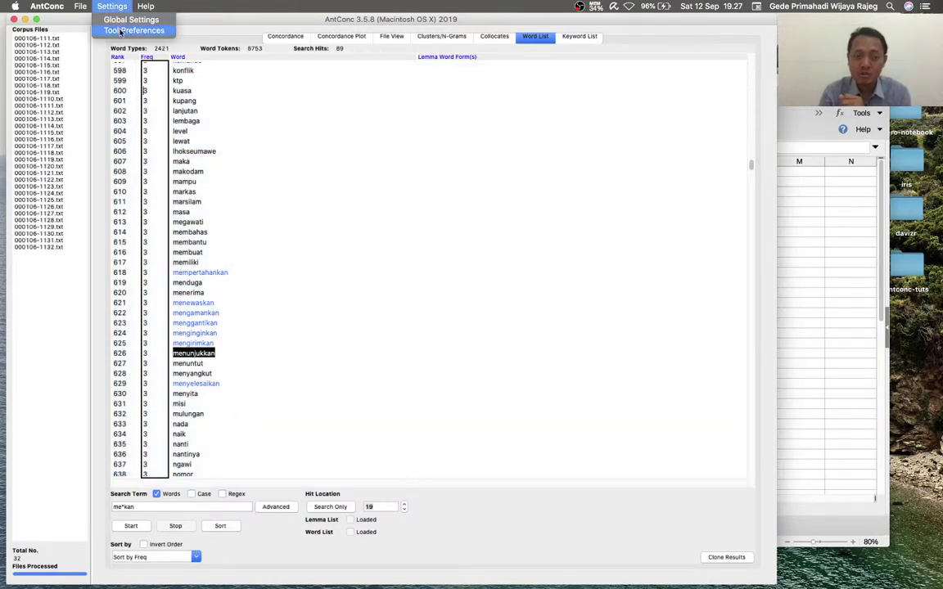
pyautogui.click(120, 31)
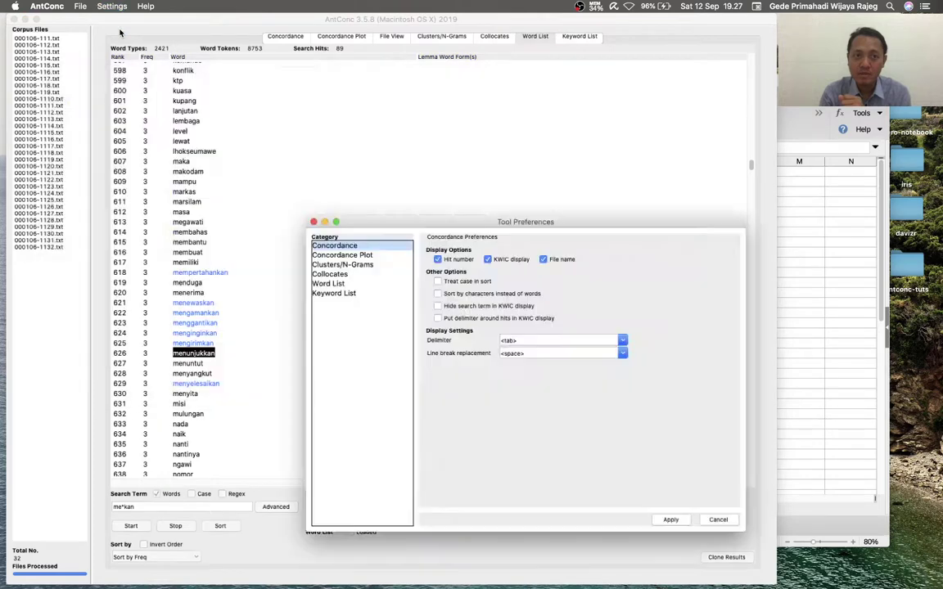
pyautogui.click(328, 284)
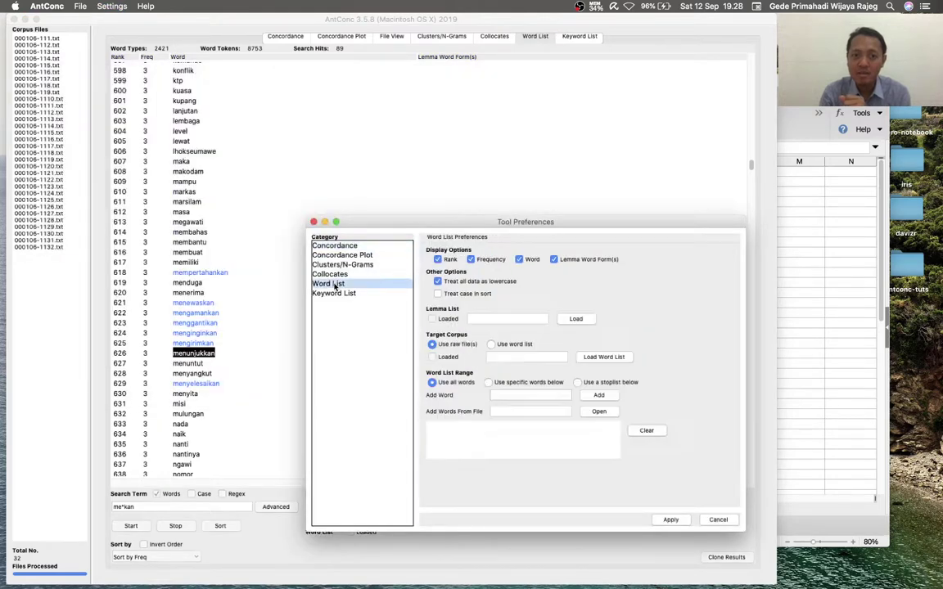
pyautogui.click(314, 221)
pyautogui.click(851, 246)
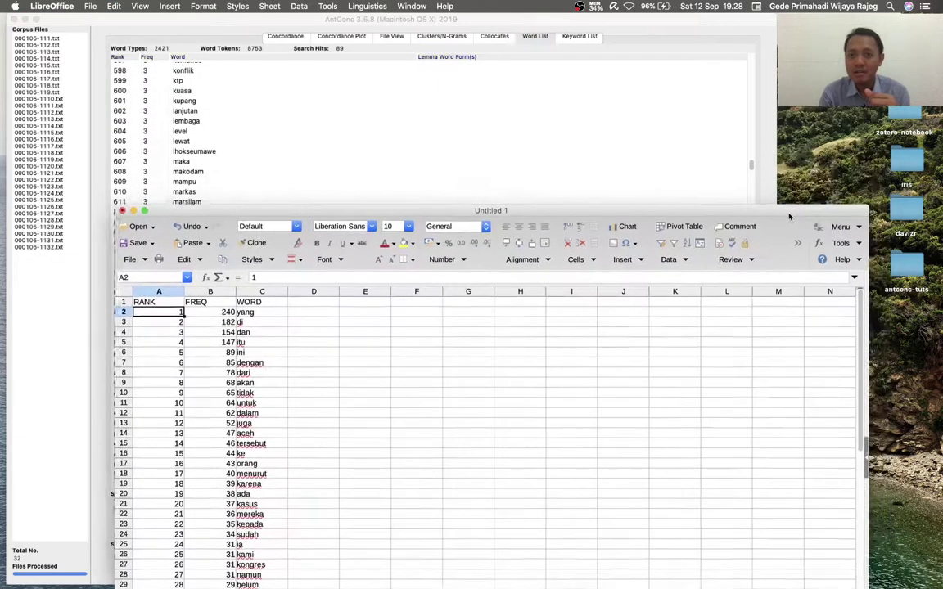
pyautogui.click(851, 245)
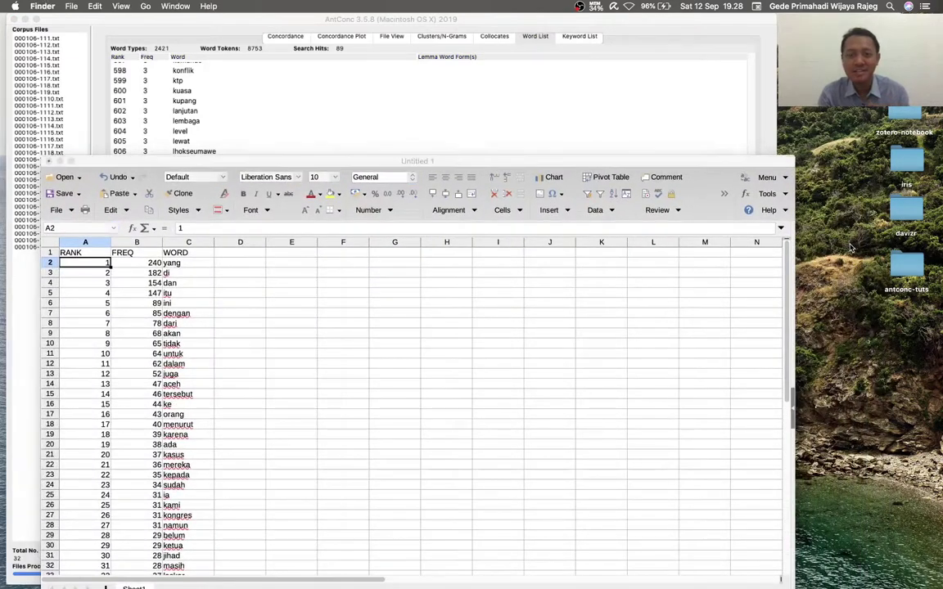